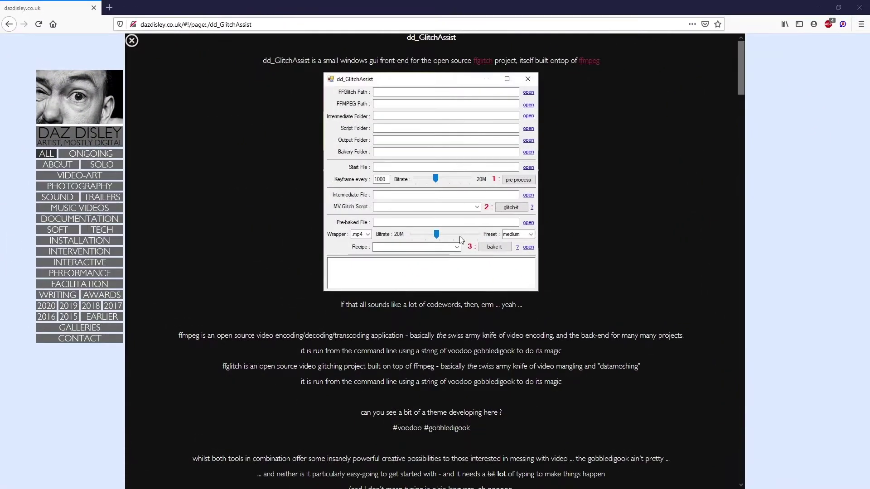
Scroll down the project page and download the 55.9 MB dd_GlitchAssist.zip via 'download this'.
scroll(591, 230, down, 7)
scroll(590, 229, down, 2)
click(429, 237)
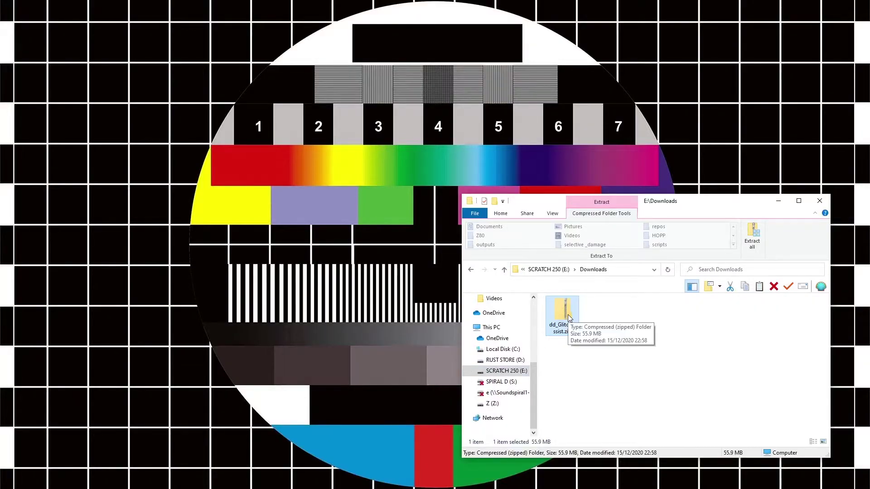
Extract the dd_GlitchAssist folder from the zip onto Z:\ and run dd_GlitchAssist.exe.
double_click(567, 314)
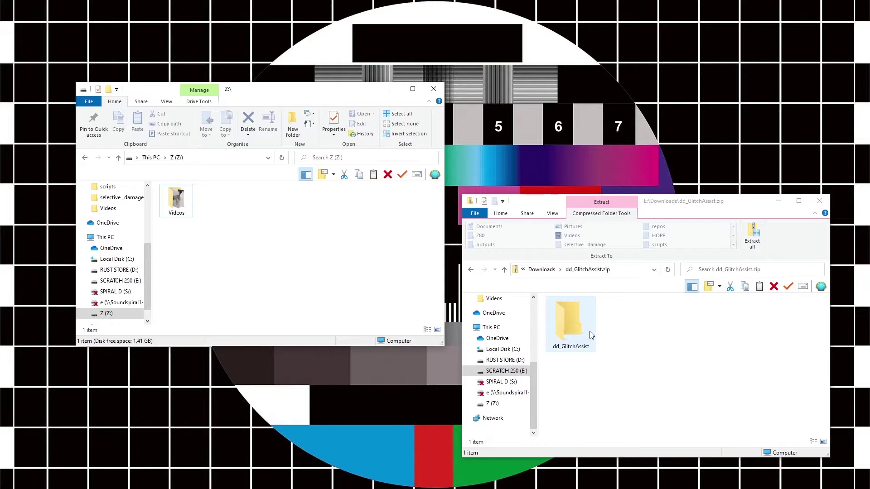
drag(577, 325, 271, 264)
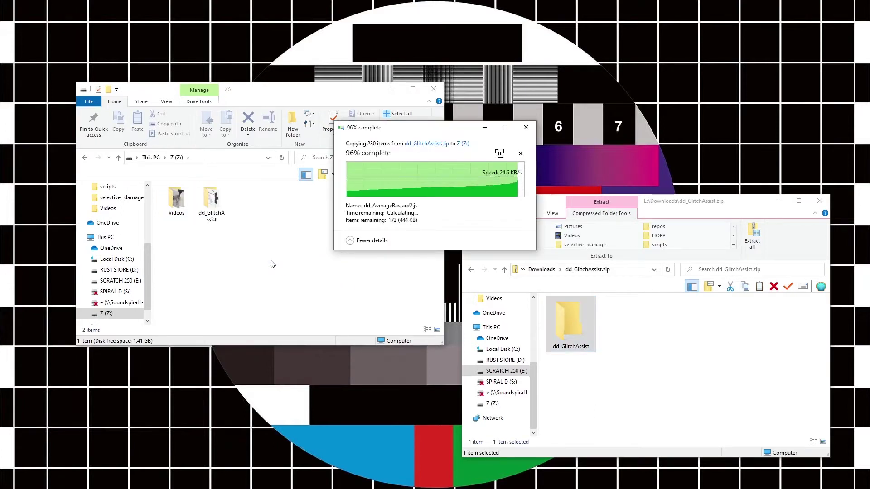
double_click(211, 202)
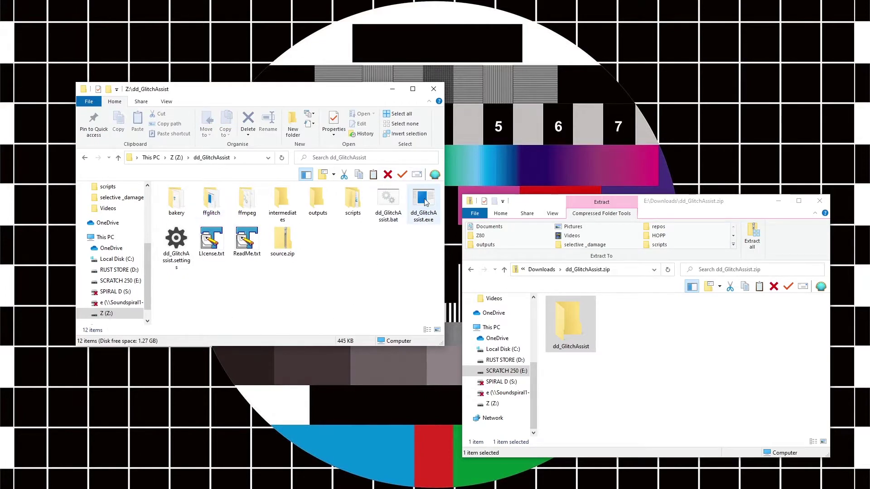
double_click(426, 203)
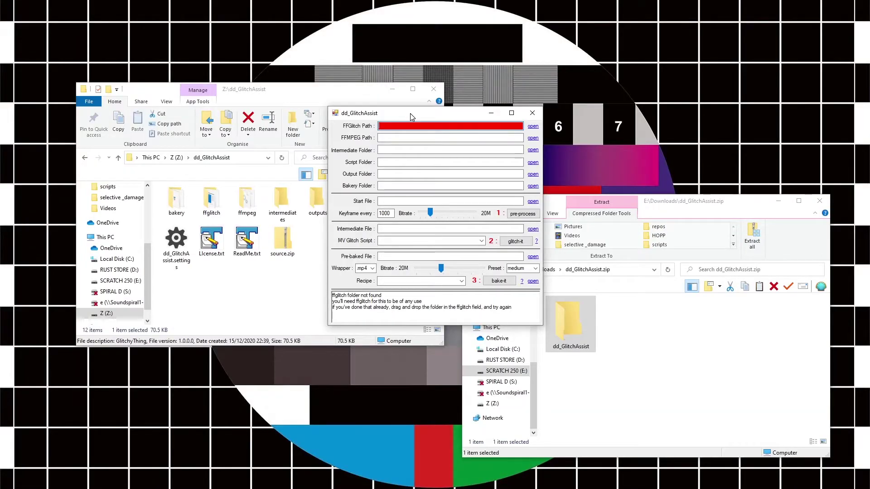
Set the FFGlitch, FFMPEG and intermediate paths to the ffglitch, ffmpeg and intermediates folders.
drag(412, 117, 559, 28)
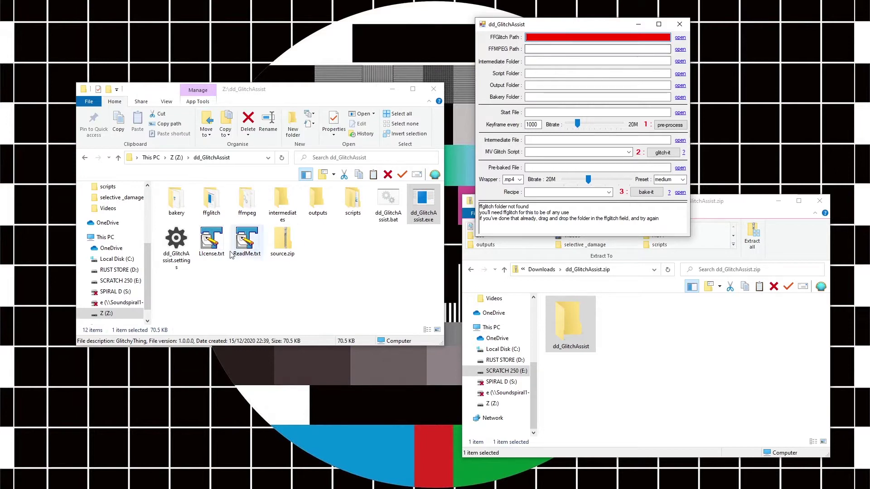
drag(211, 207, 550, 41)
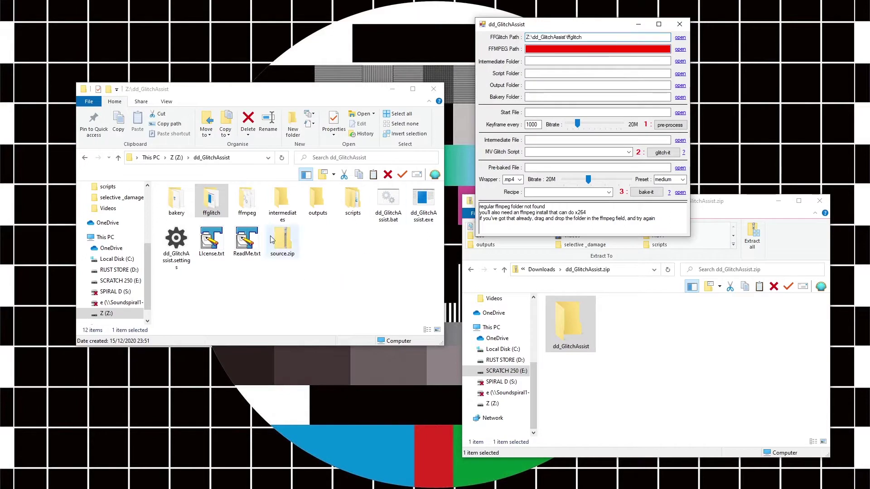
drag(245, 209, 408, 140)
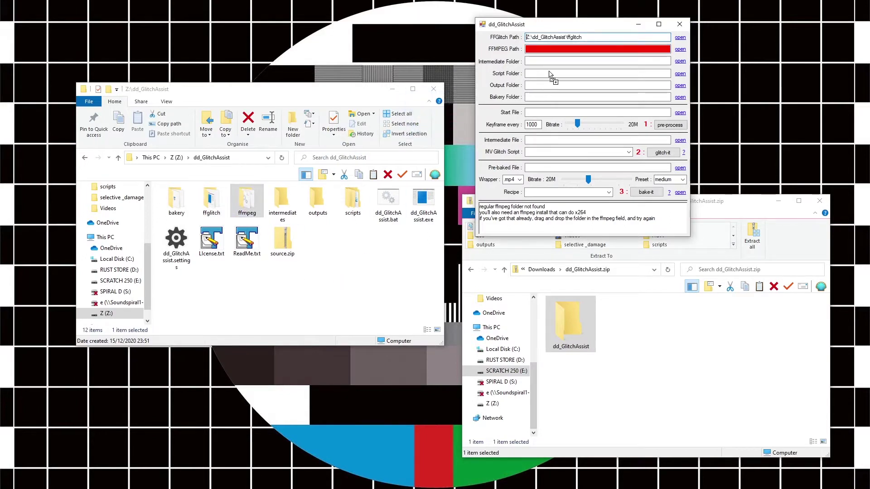
drag(553, 53, 553, 49)
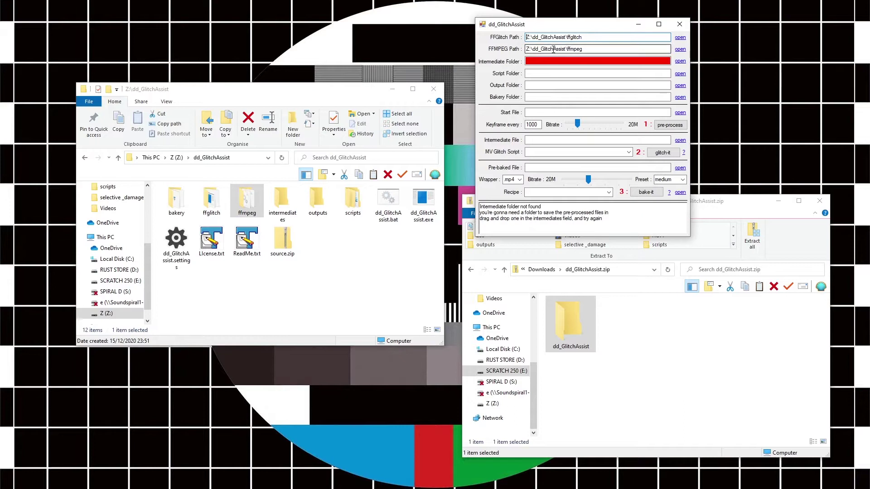
drag(282, 205, 568, 63)
Set the script, output and bakery paths to scripts\instant_damage, outputs and bakery.
double_click(352, 201)
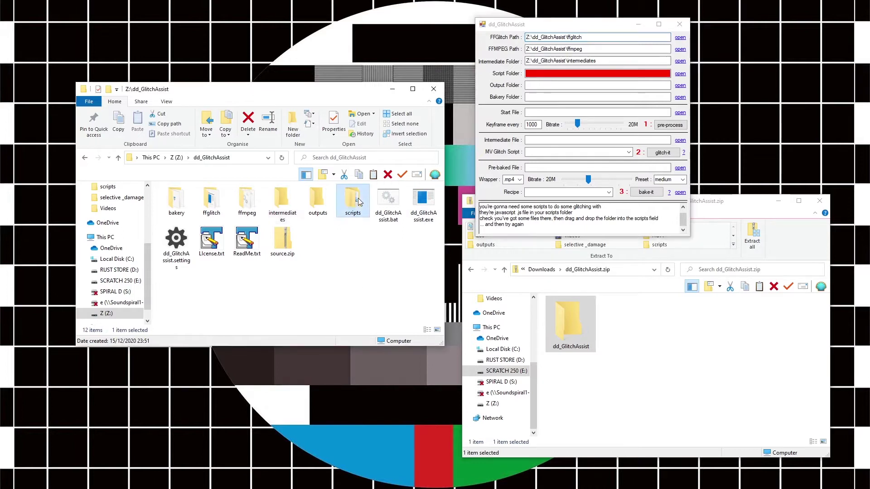
click(177, 205)
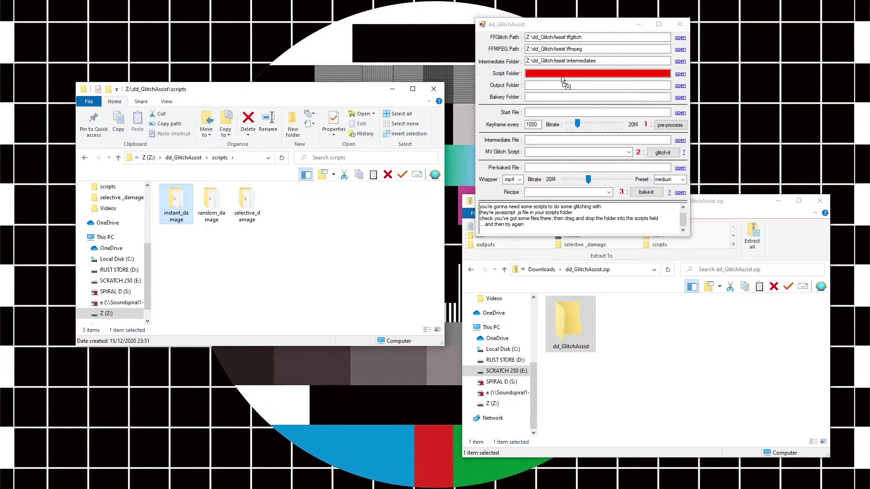
drag(563, 81, 563, 76)
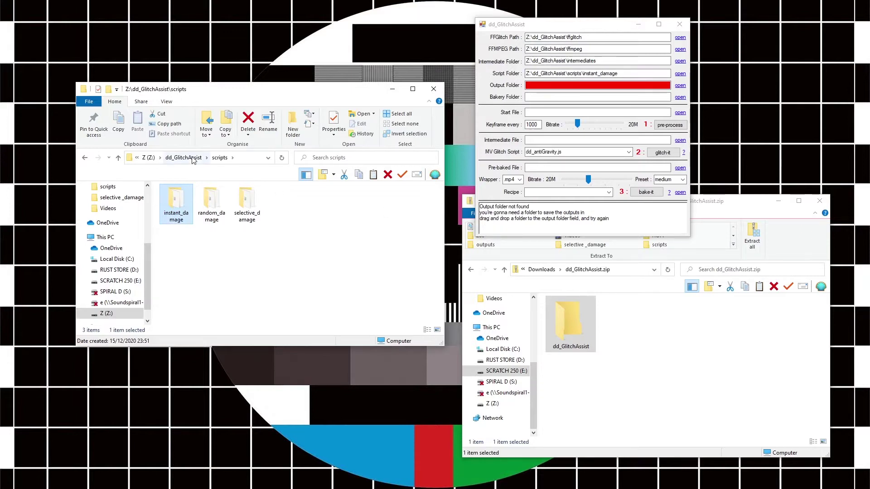
click(184, 157)
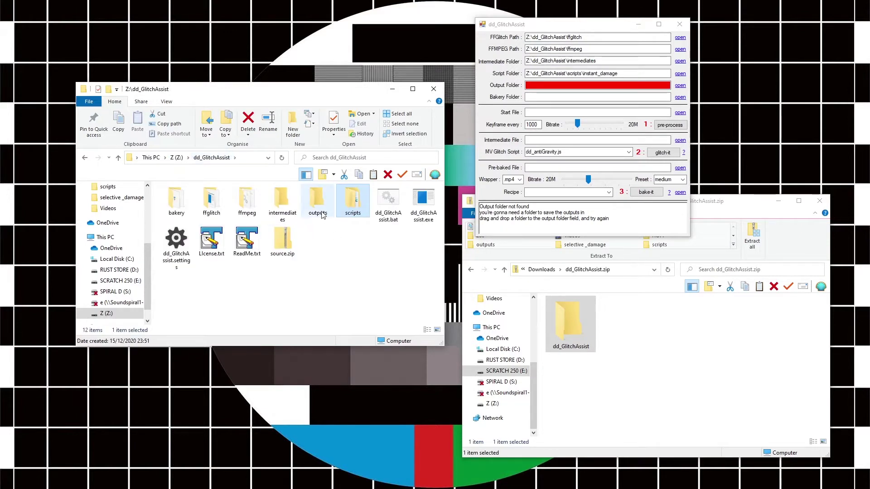
double_click(319, 203)
drag(218, 158, 569, 87)
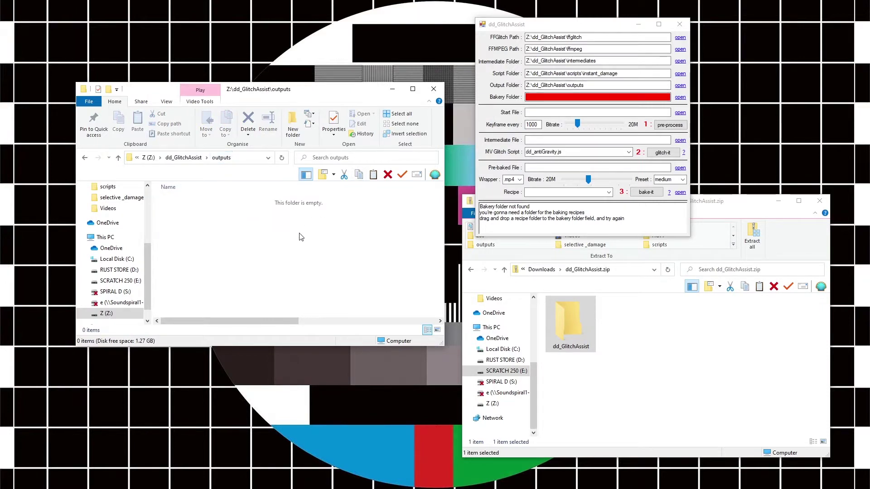
key(alt+Up)
drag(176, 199, 507, 116)
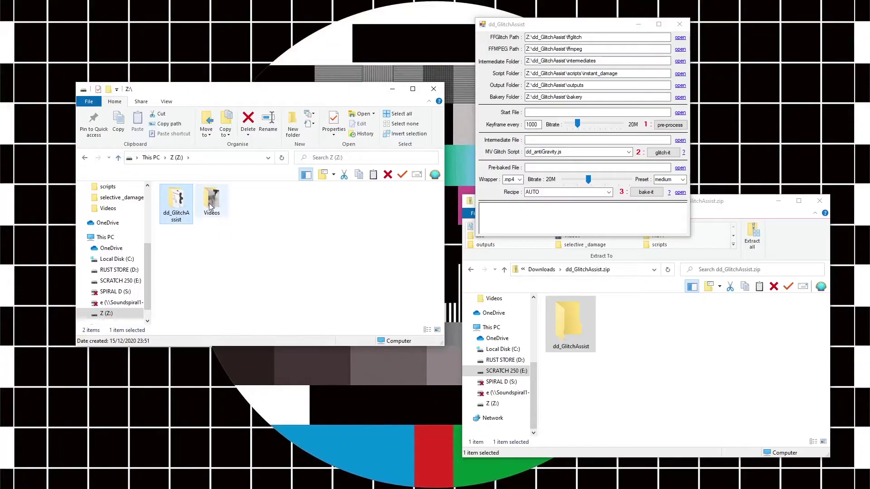
Play Julia A.mp4 from Z:\Videos in VLC to preview the source clip.
double_click(210, 203)
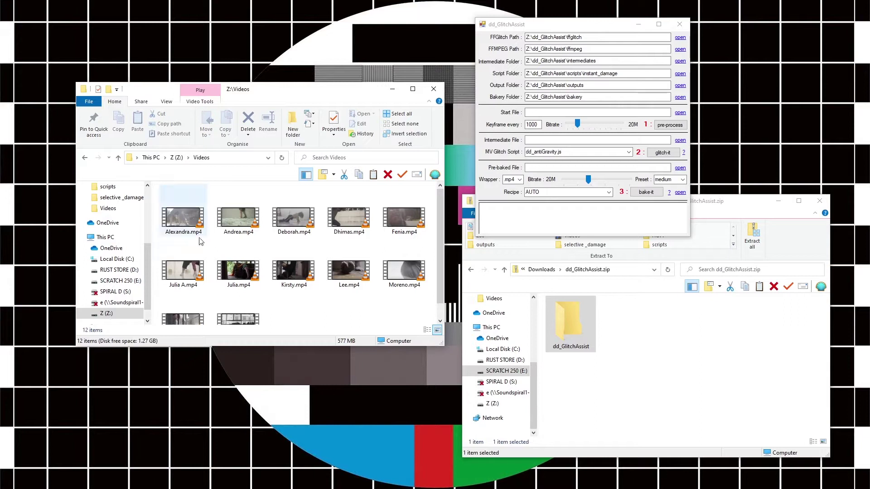
double_click(191, 276)
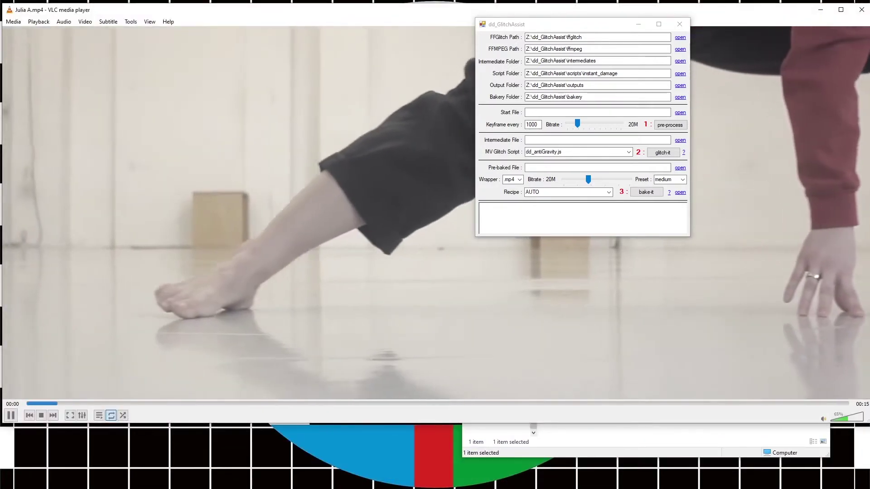
drag(566, 25, 473, 362)
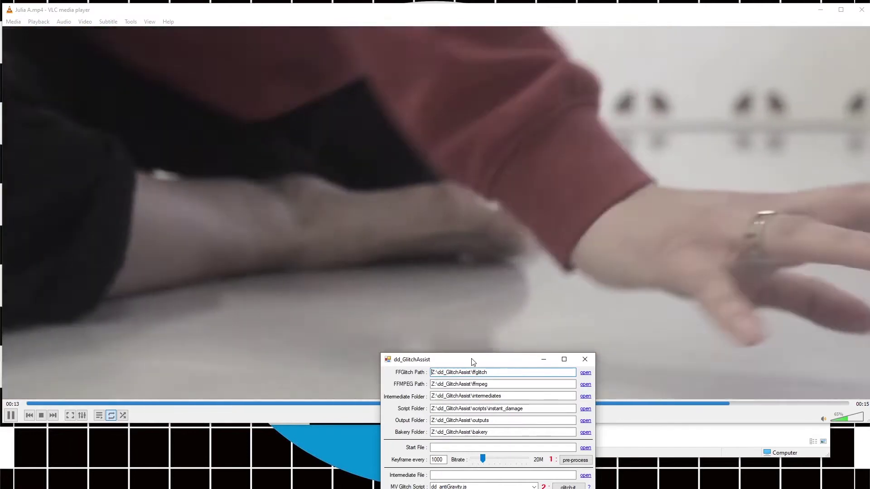
drag(473, 361, 448, 177)
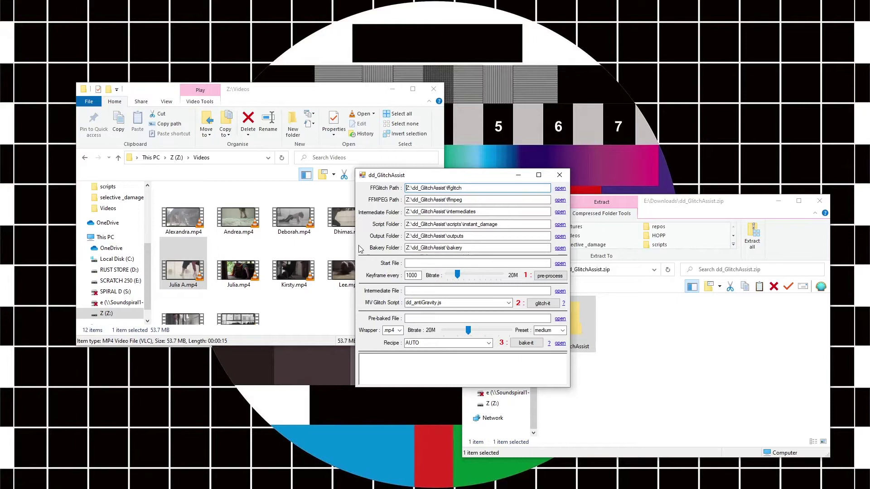
Drop Julia A.mp4 onto Start File and pre-process it at 20M bitrate.
drag(177, 282, 406, 258)
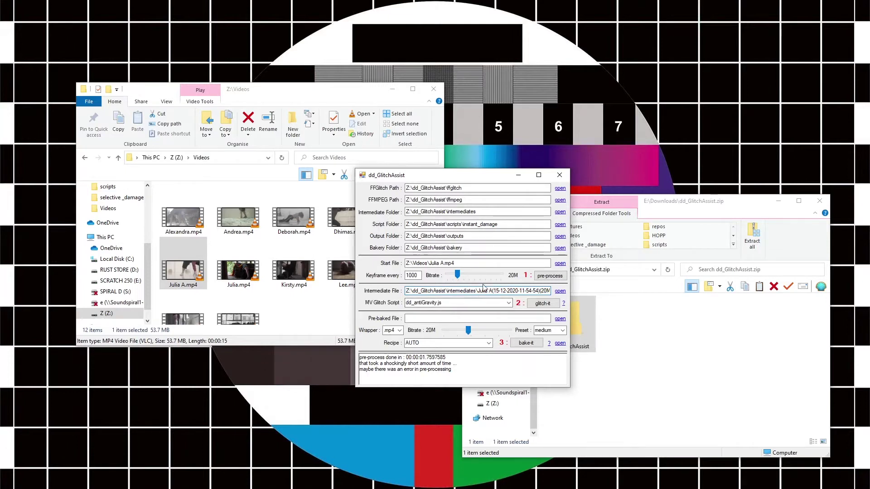
click(560, 292)
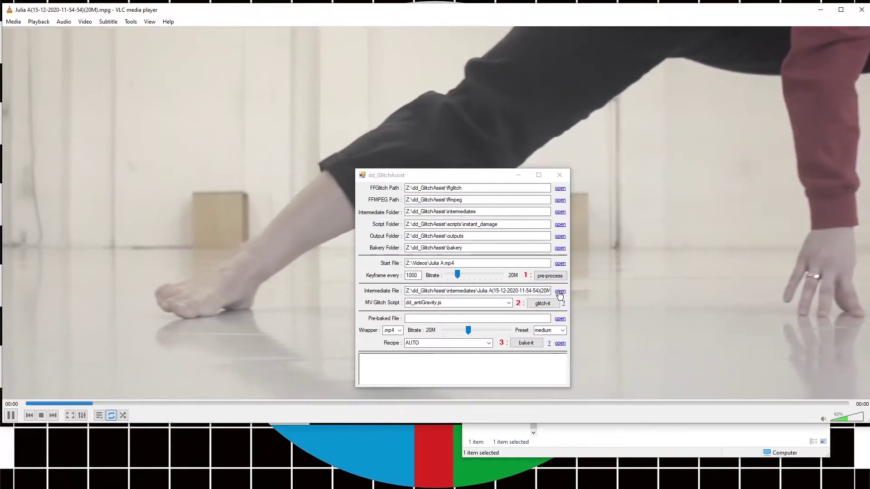
drag(458, 179, 305, 374)
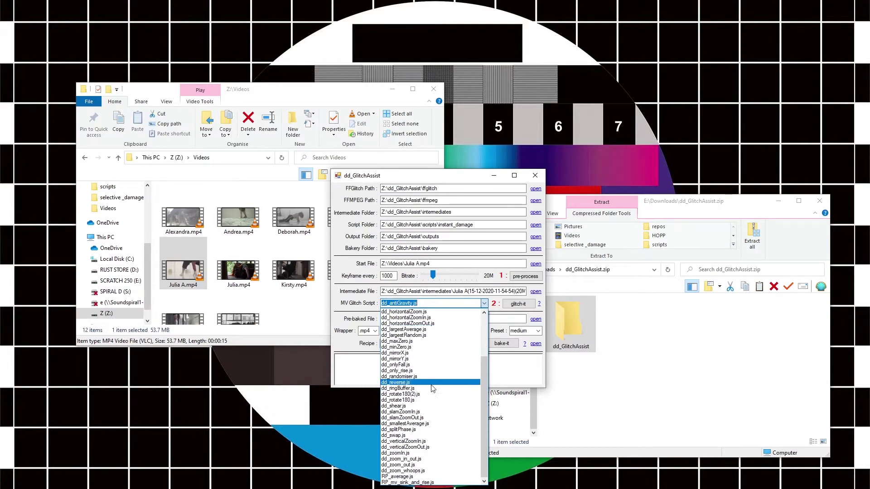
Glitch the intermediate with dd_randomiser.js and play the resulting pre-baked .mpg.
click(414, 378)
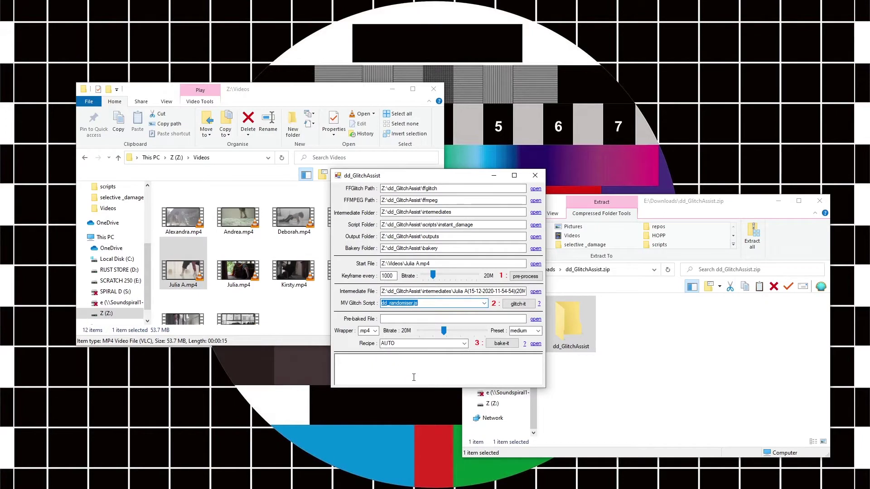
click(518, 304)
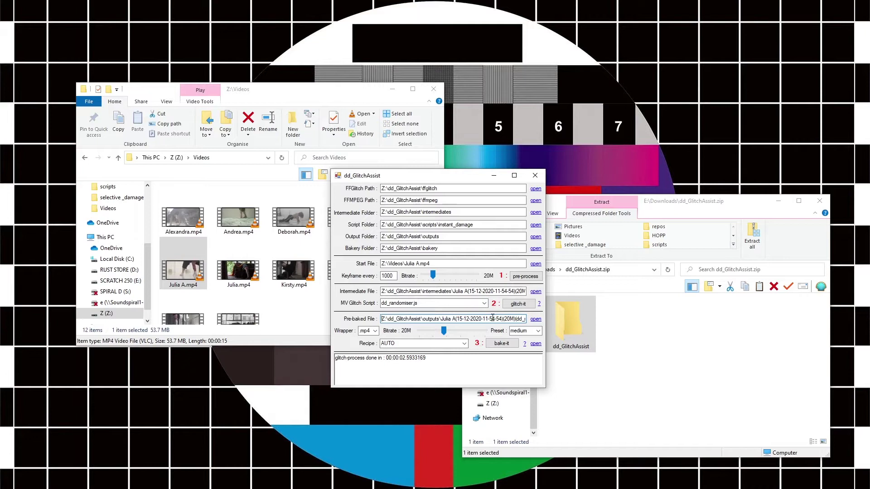
click(536, 319)
drag(445, 176, 369, 393)
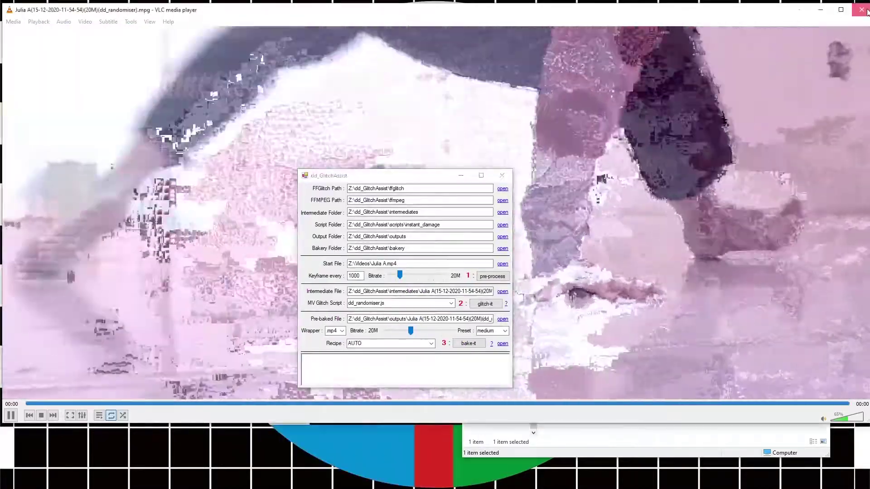
Close VLC and re-glitch the Julia A intermediate using dd_slamZoomIn.js.
click(862, 9)
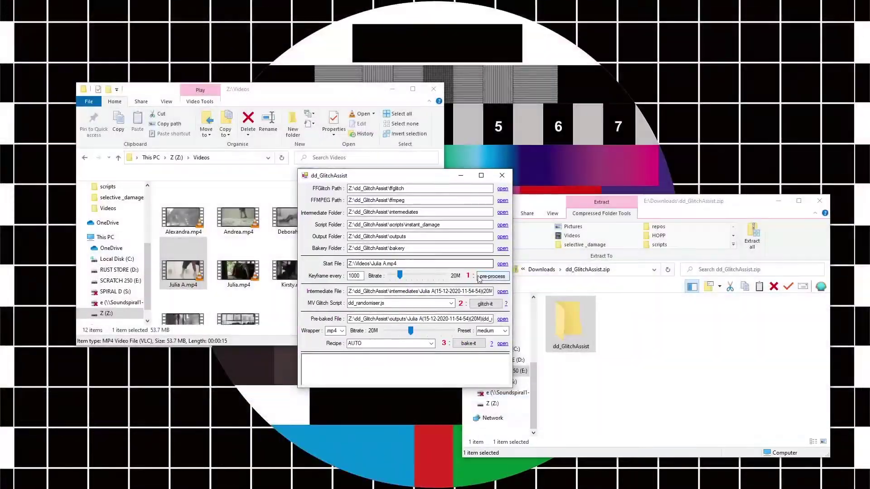
click(452, 303)
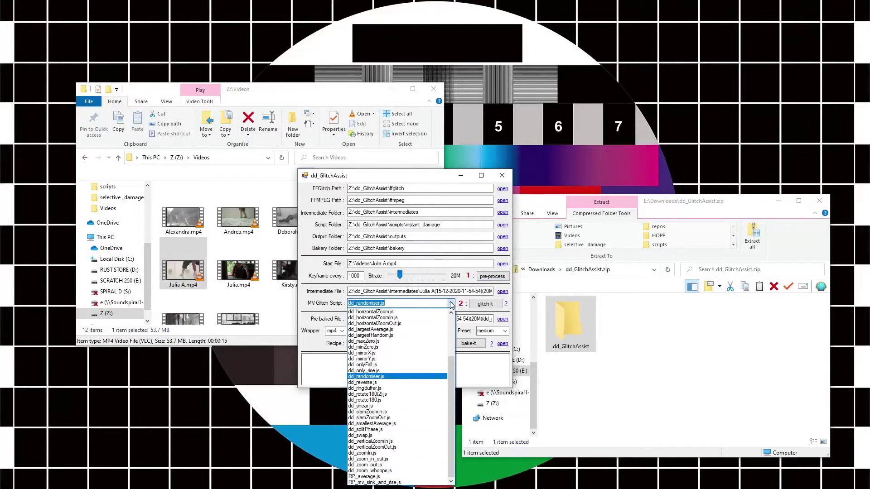
click(376, 413)
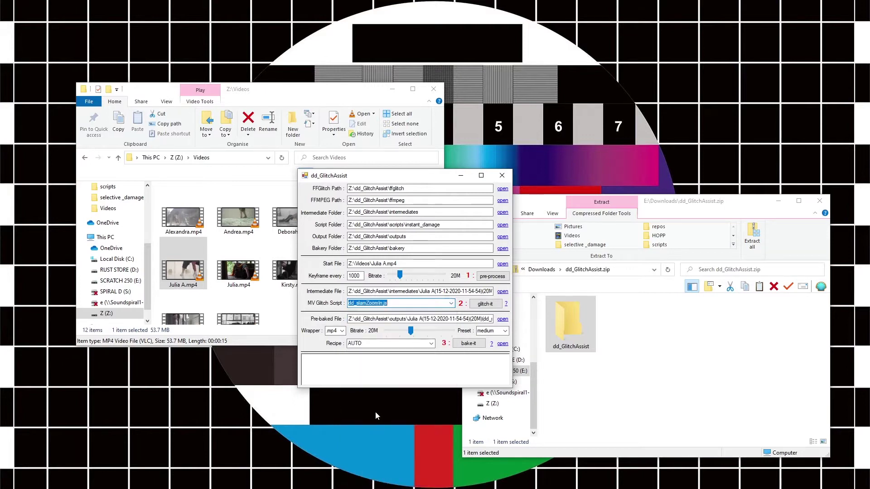
click(485, 305)
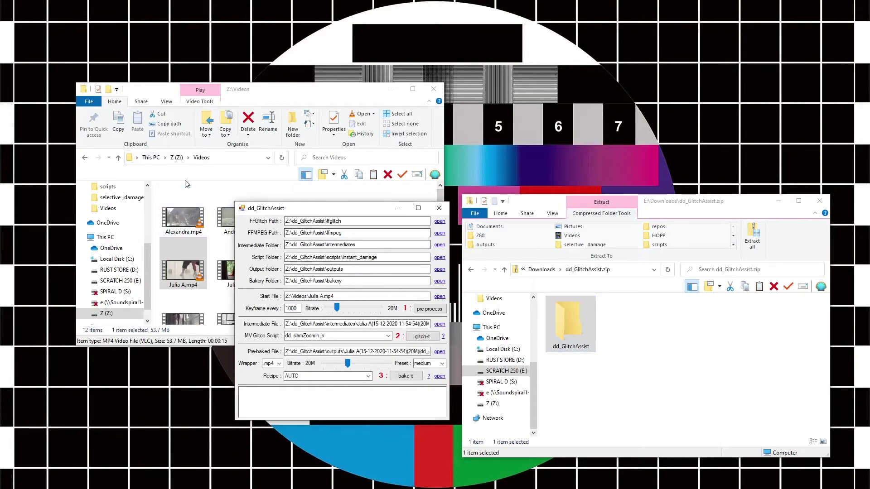
Point the Script Folder at Z:\dd_GlitchAssist\scripts\random_damage.
click(173, 161)
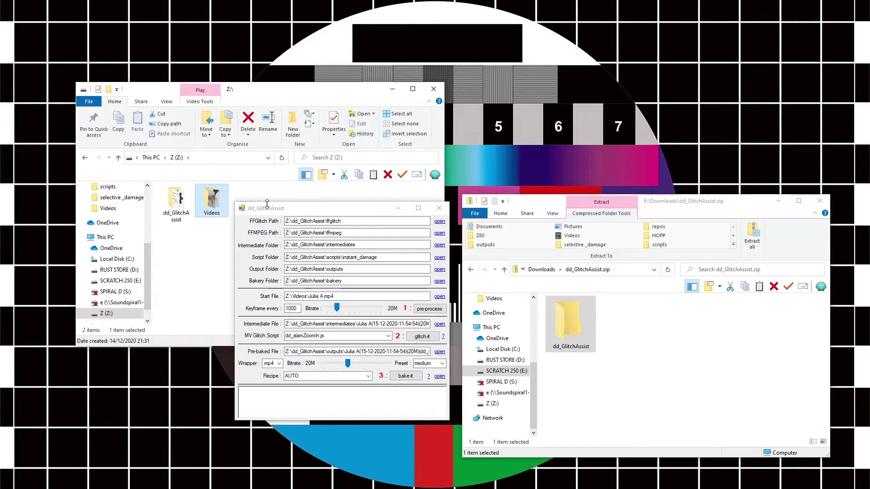
double_click(176, 204)
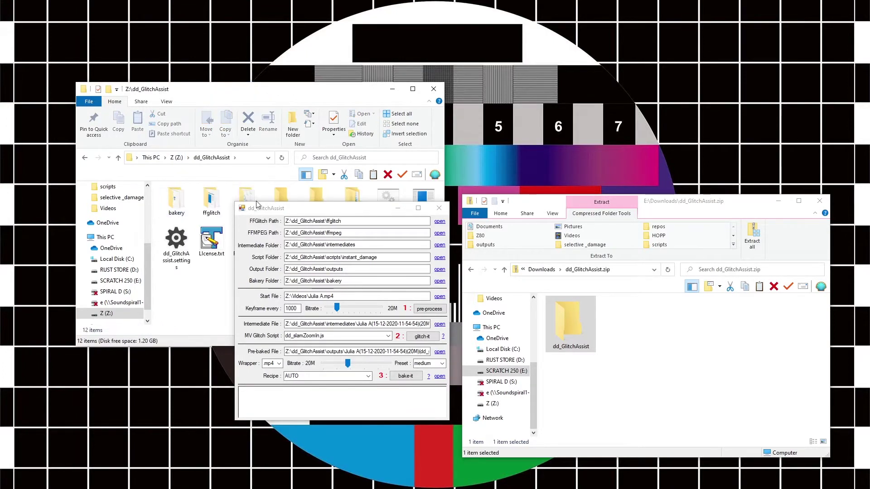
drag(299, 213, 270, 261)
double_click(353, 201)
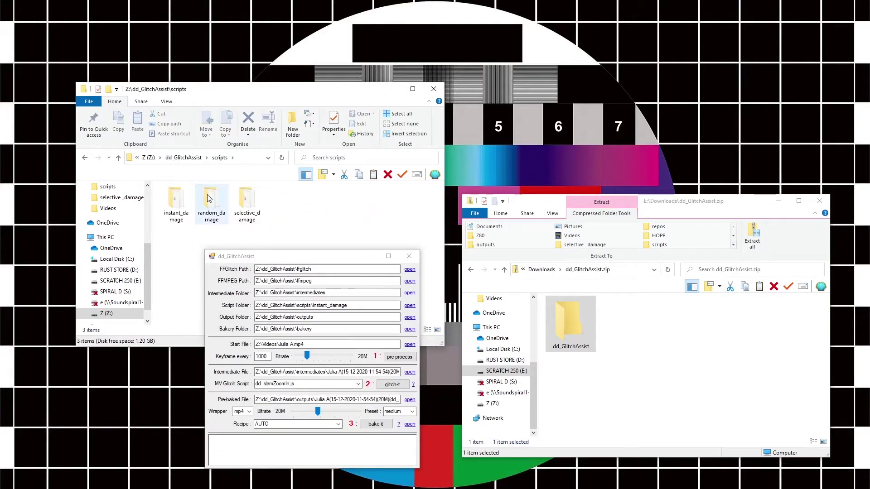
drag(208, 198, 335, 323)
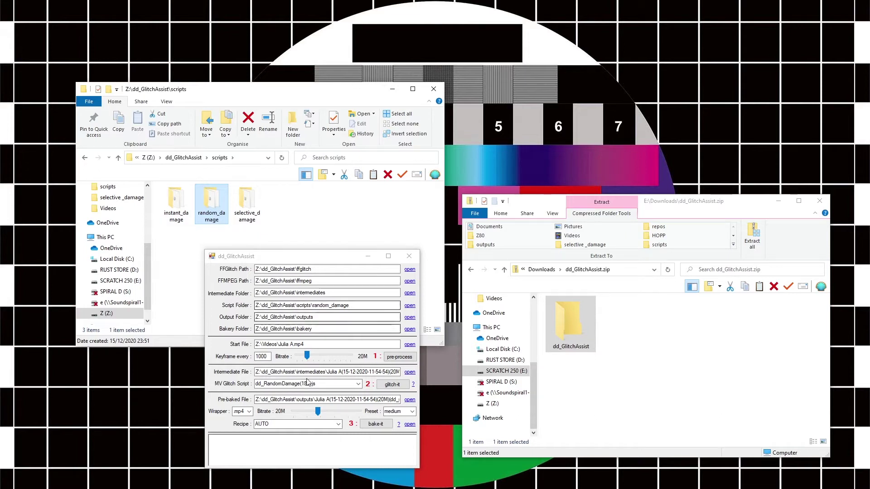
Glitch the clip with dd_RandomDamage(grav).js and play the result.
click(358, 384)
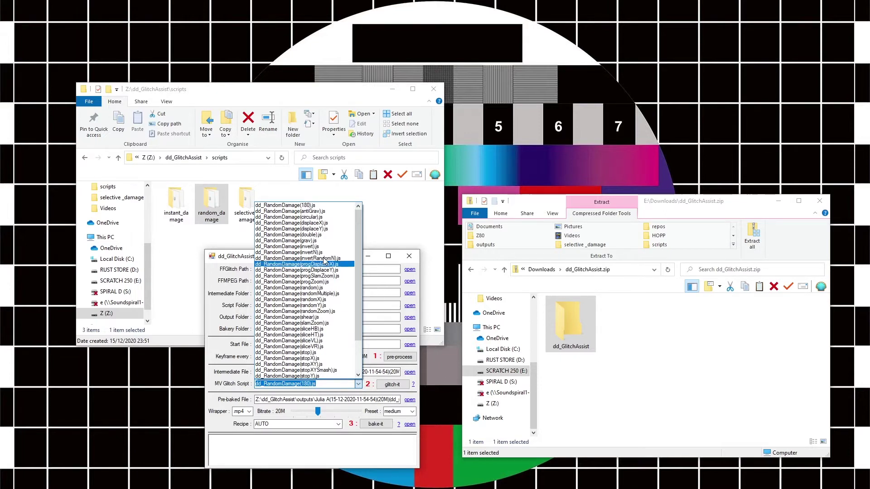
click(314, 241)
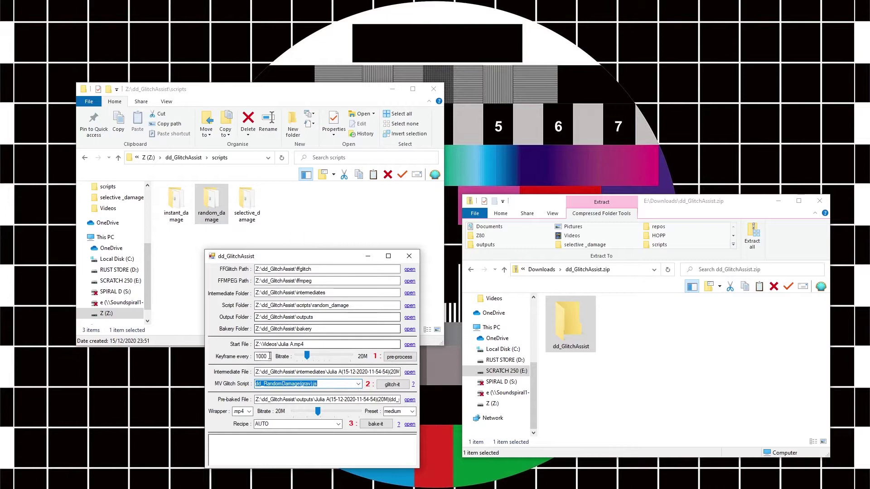
click(384, 387)
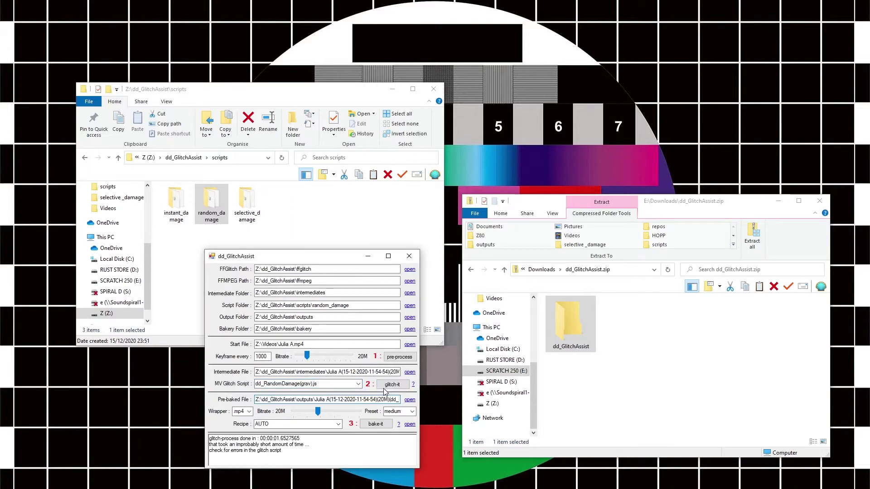
click(410, 400)
drag(311, 256, 305, 428)
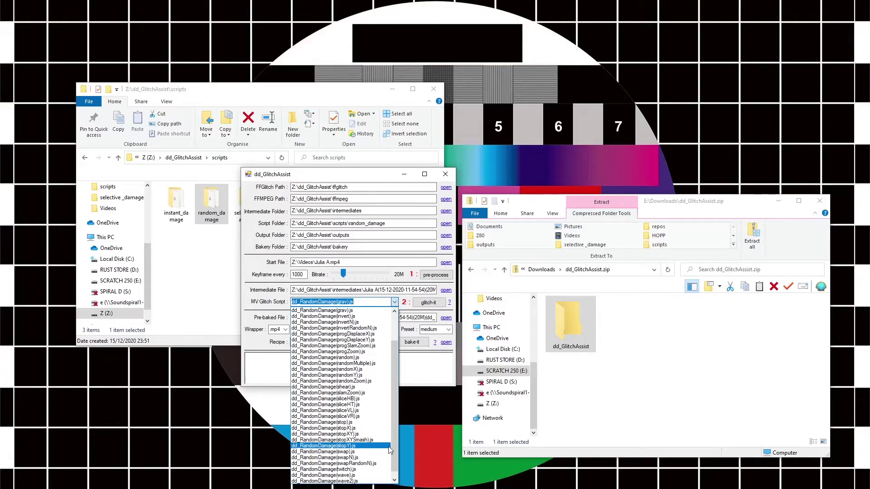
Glitch the clip with dd_RandomDamage(wave2).js and play the result.
scroll(388, 447, down, 1)
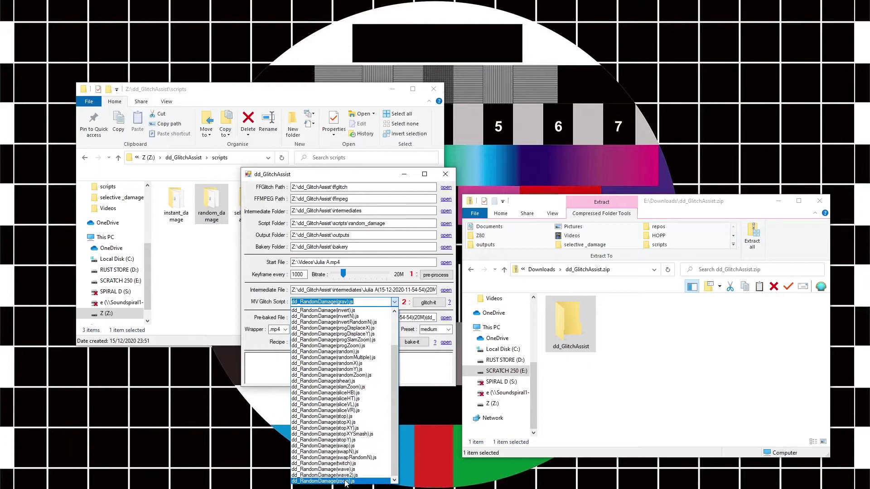
click(347, 476)
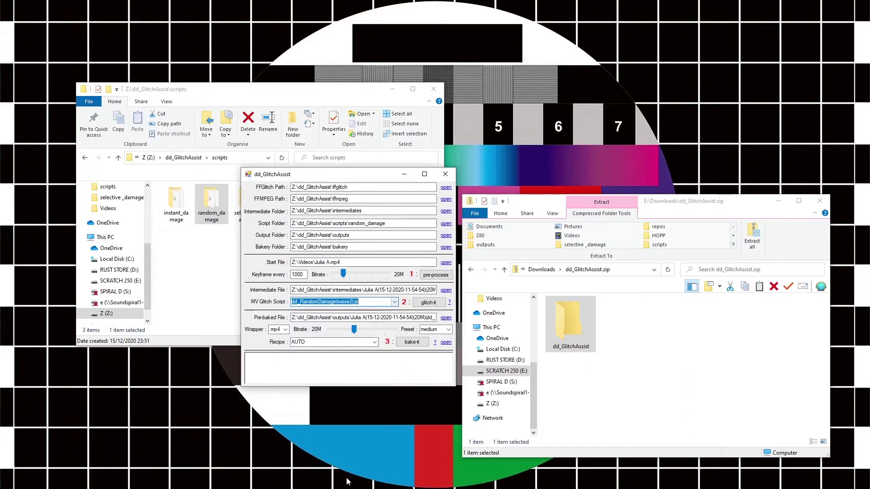
click(429, 303)
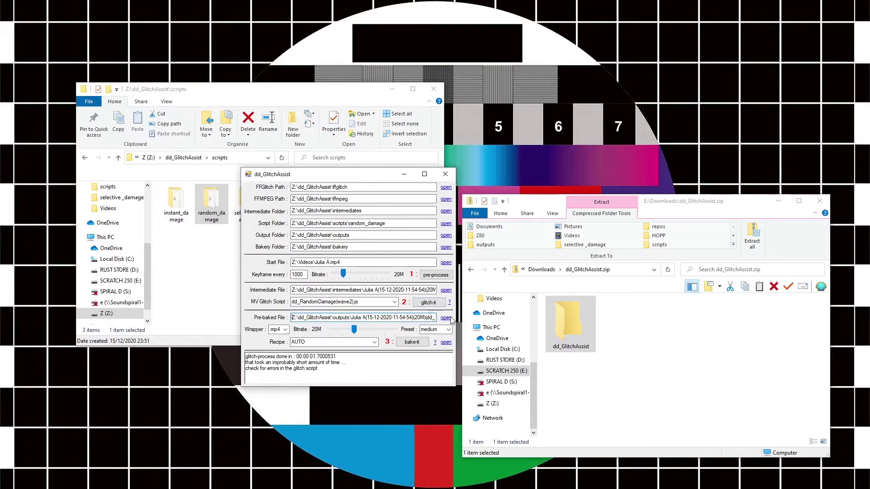
click(445, 318)
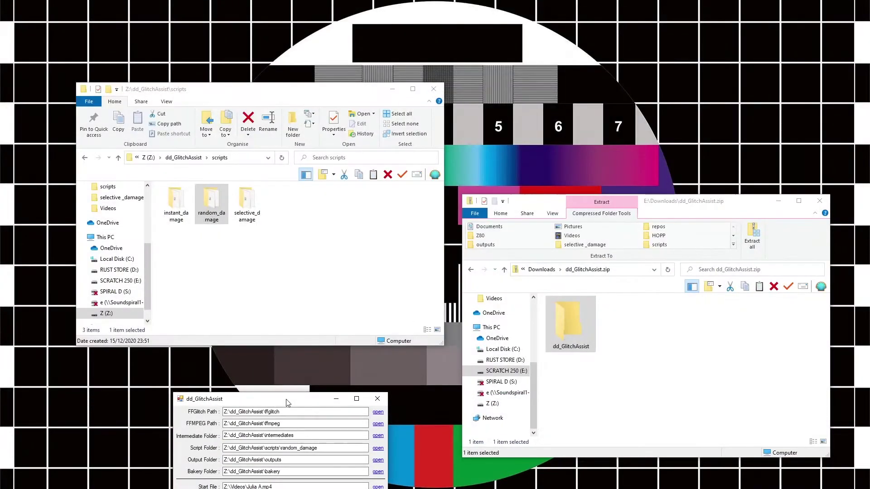
Load the dd_slamZoomIn output from the outputs folder as the Pre-baked File.
drag(286, 402, 349, 161)
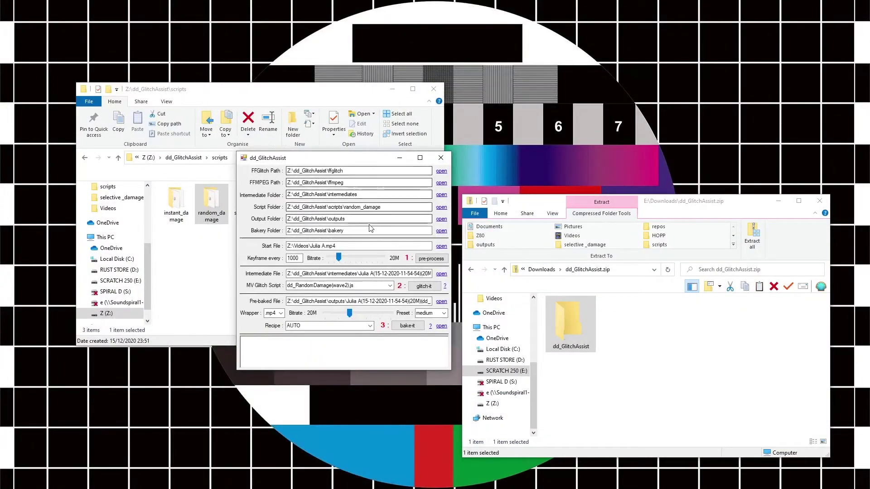
click(440, 219)
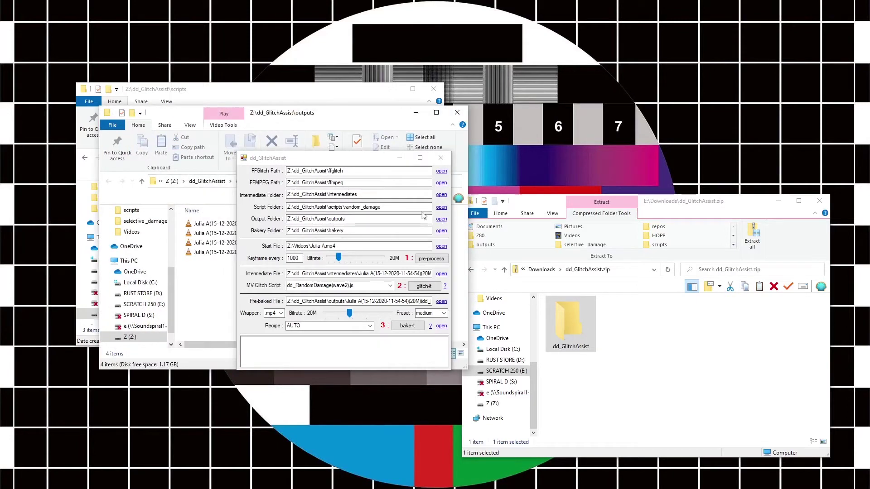
drag(305, 117, 631, 81)
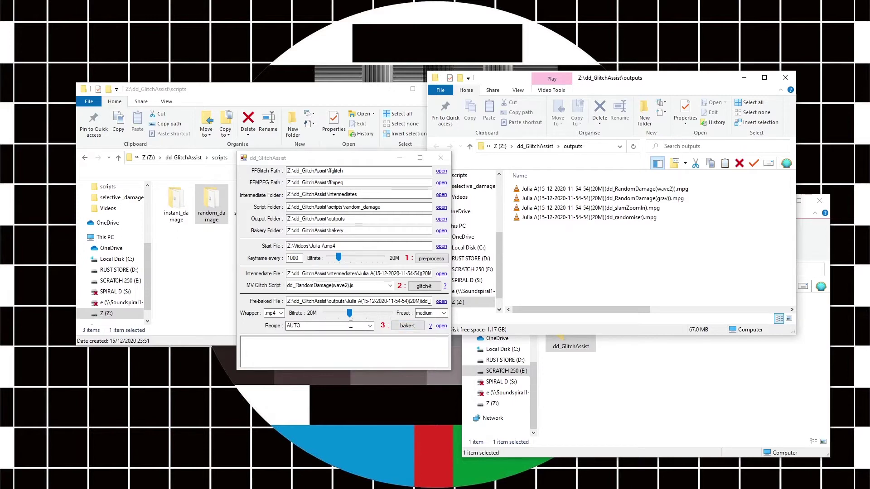
mouse_move(355, 304)
mouse_down()
mouse_move(424, 302)
mouse_move(348, 303)
mouse_up()
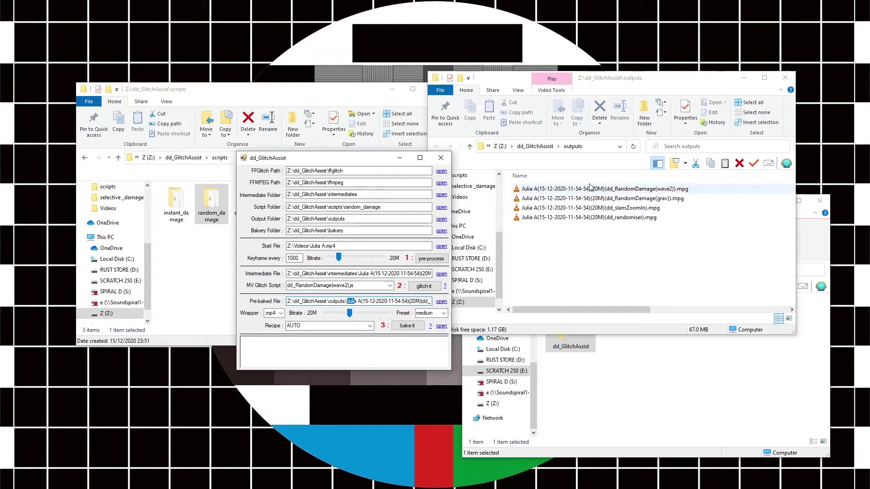
drag(561, 209, 382, 307)
Bake it to mp4 with the CUDA recipe, 'faster (lower)' preset and 10M bitrate.
click(281, 314)
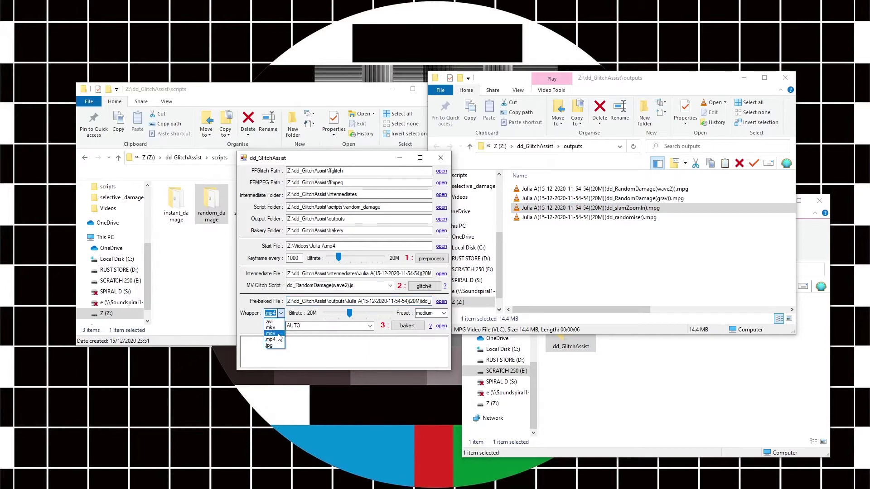
click(277, 341)
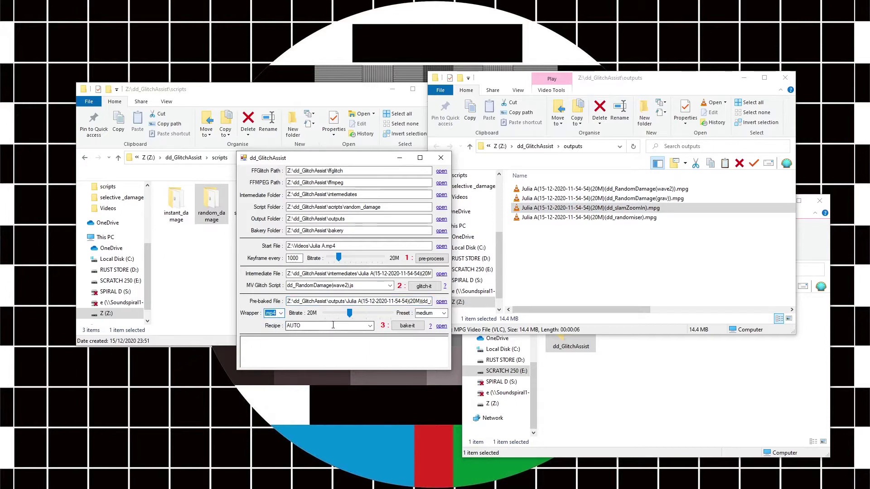
click(369, 326)
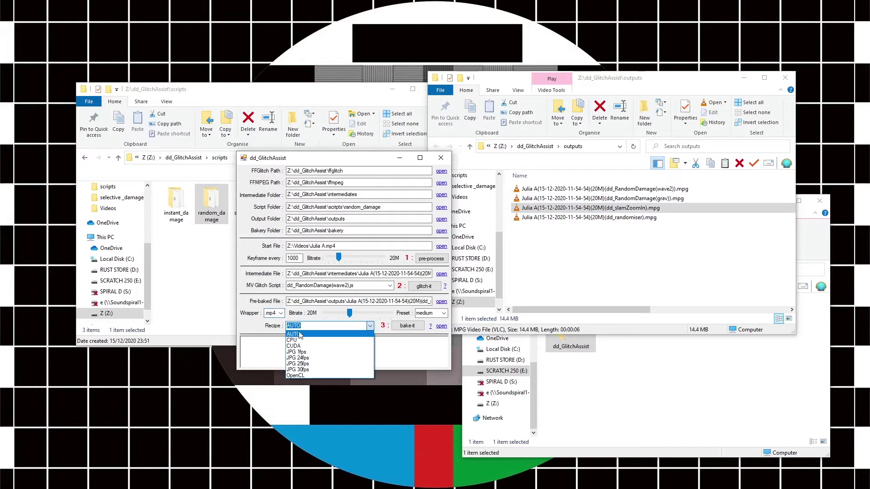
click(290, 346)
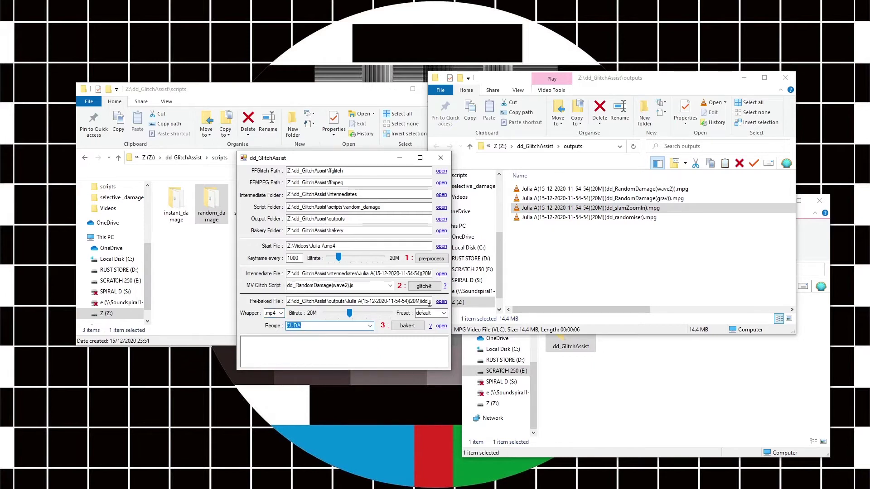
click(443, 314)
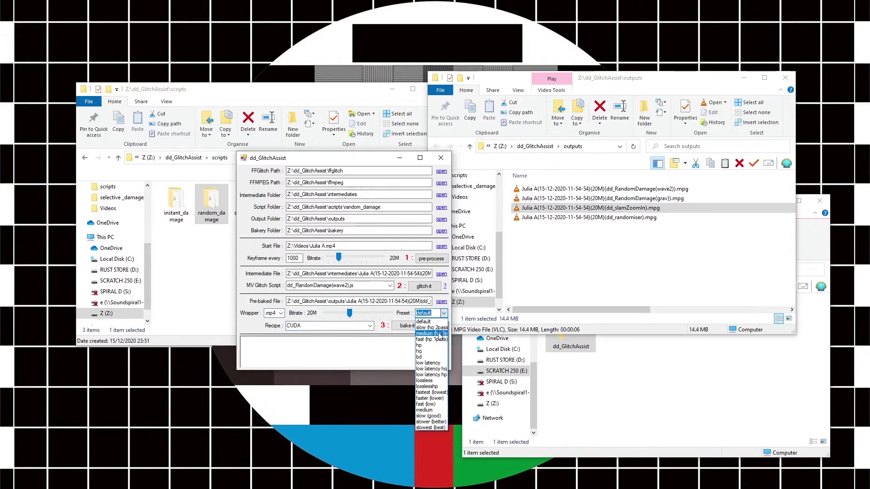
click(432, 398)
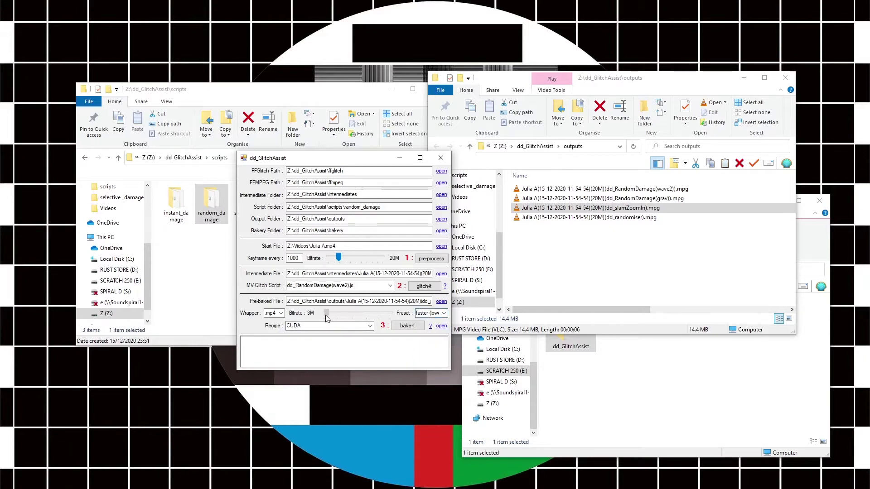
drag(325, 317, 338, 320)
click(407, 327)
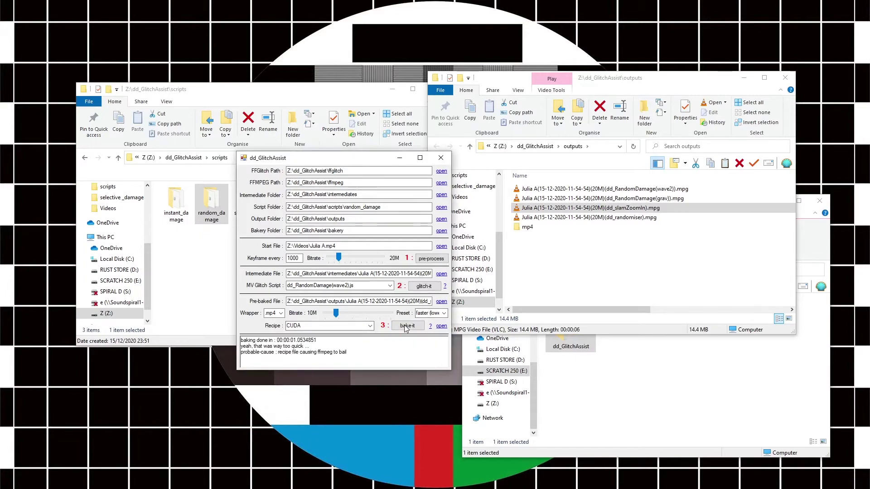
Play the BAKED-CUDA mp4 from outputs\mp4 in VLC, then show the glitch-it help note.
click(580, 259)
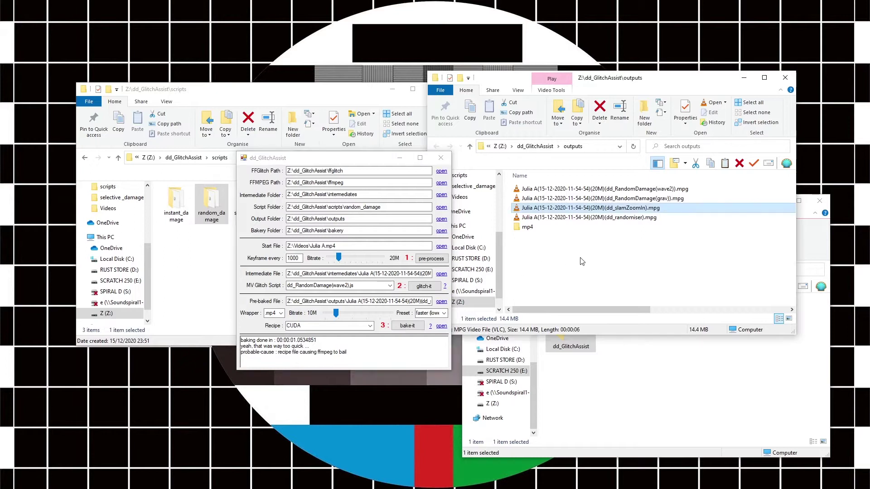
double_click(516, 231)
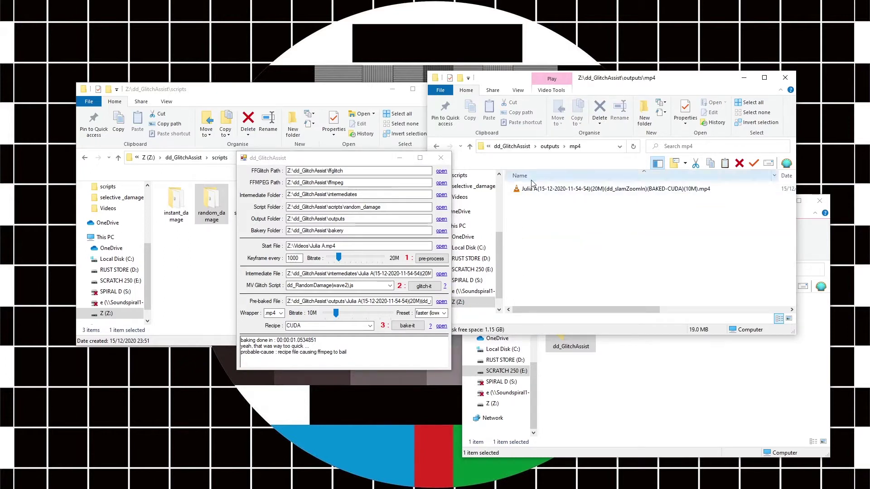
double_click(531, 187)
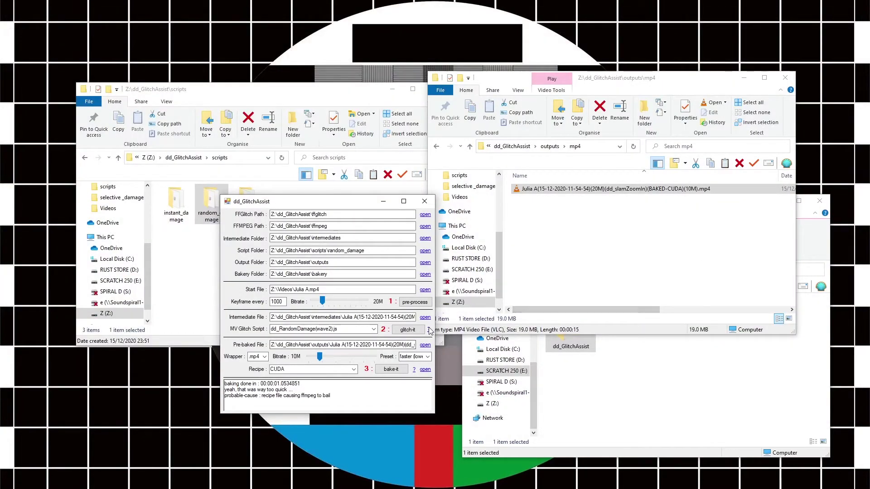
click(428, 330)
Set the wrapper to .mov and bitrate to 3M, then bake all four output files.
click(414, 371)
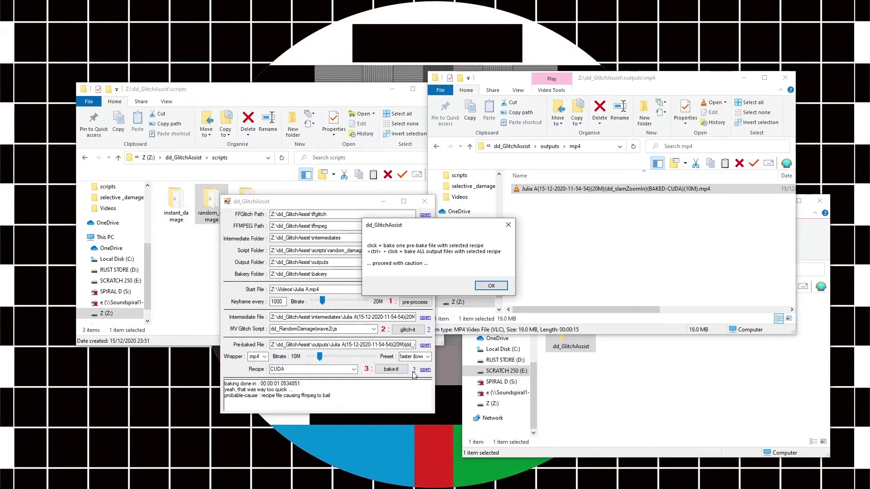
click(479, 285)
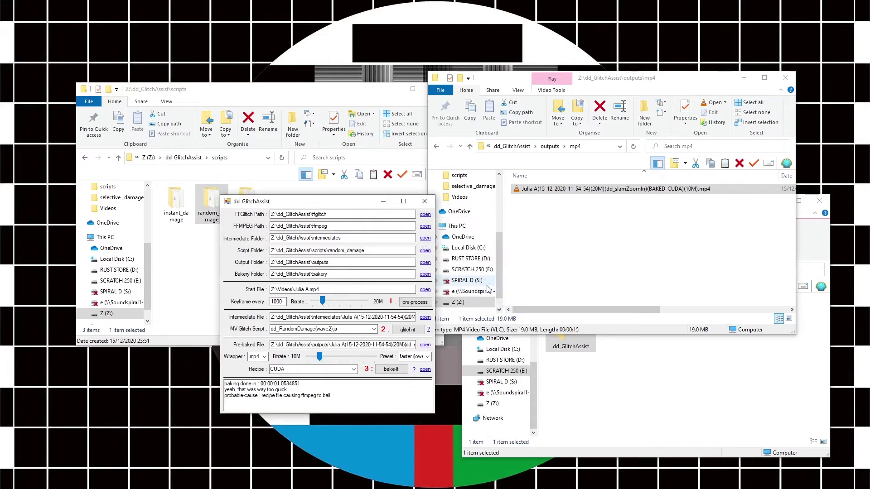
click(265, 357)
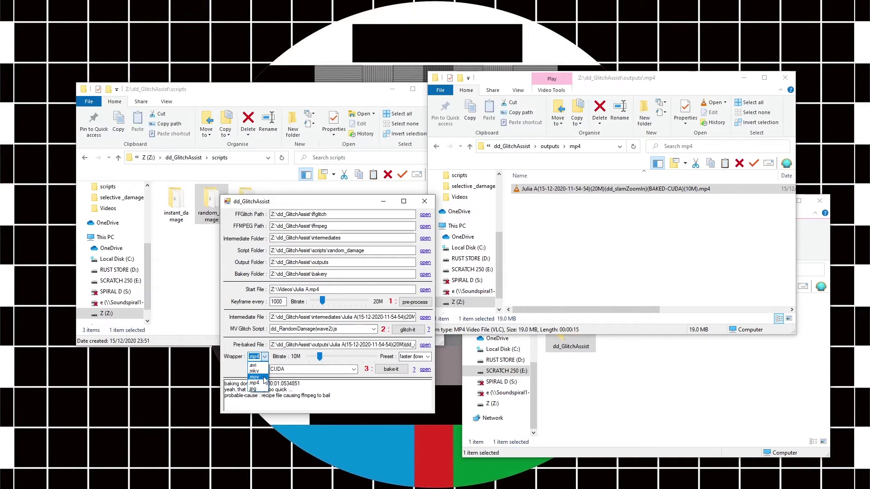
click(265, 378)
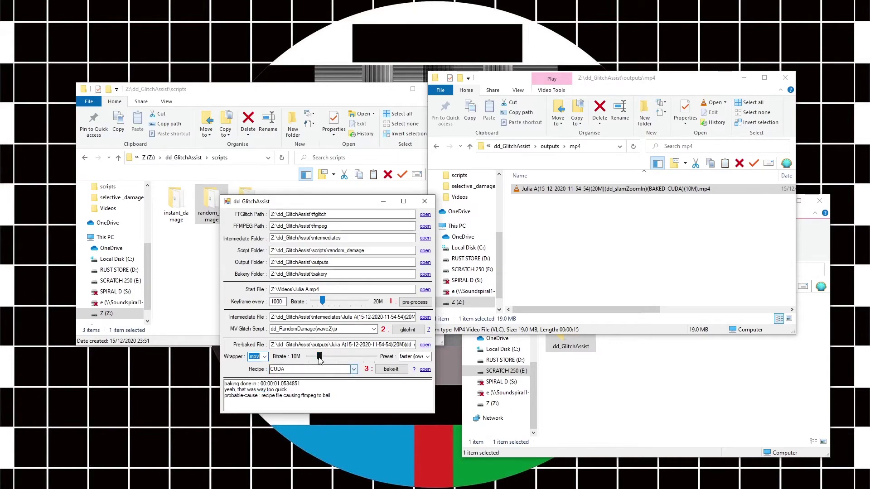
drag(319, 357, 311, 358)
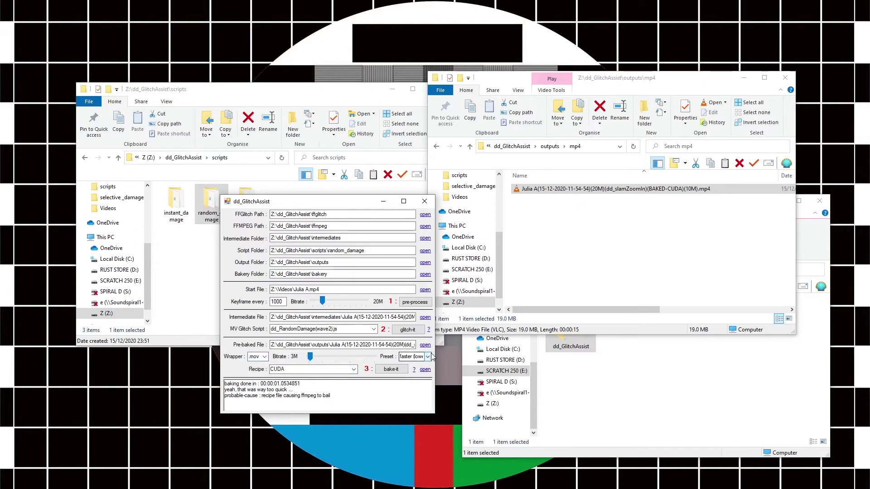
click(390, 370)
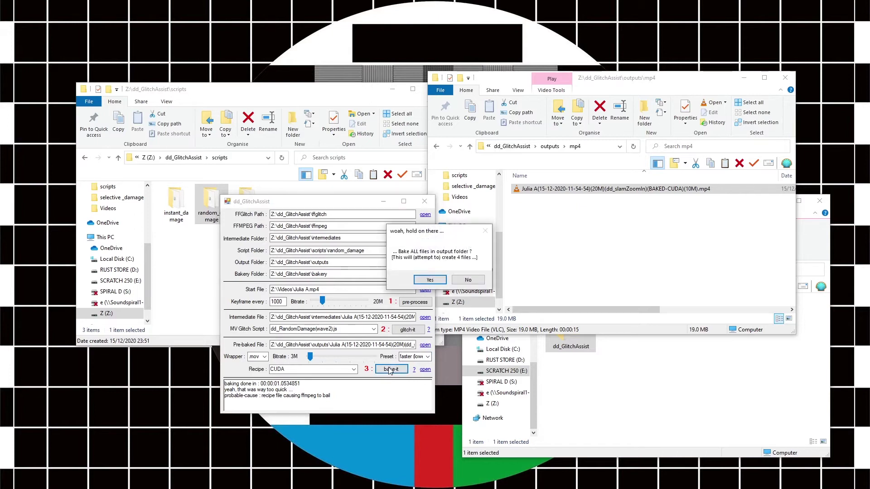
Confirm the four-file bake and play the baked randomiser mov from outputs\mov in VLC.
click(430, 280)
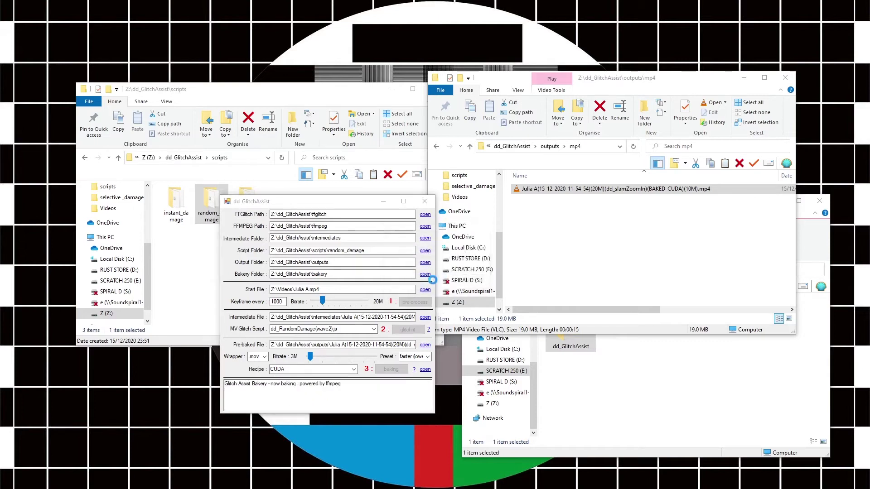
click(585, 227)
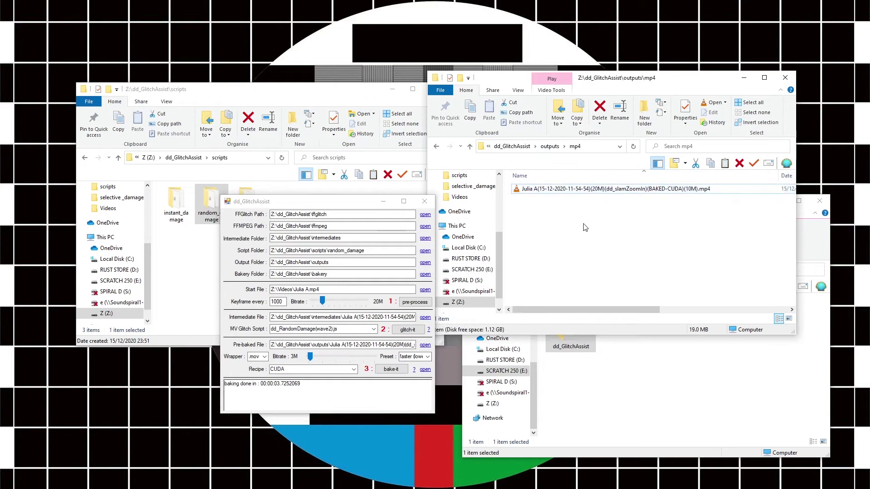
click(549, 147)
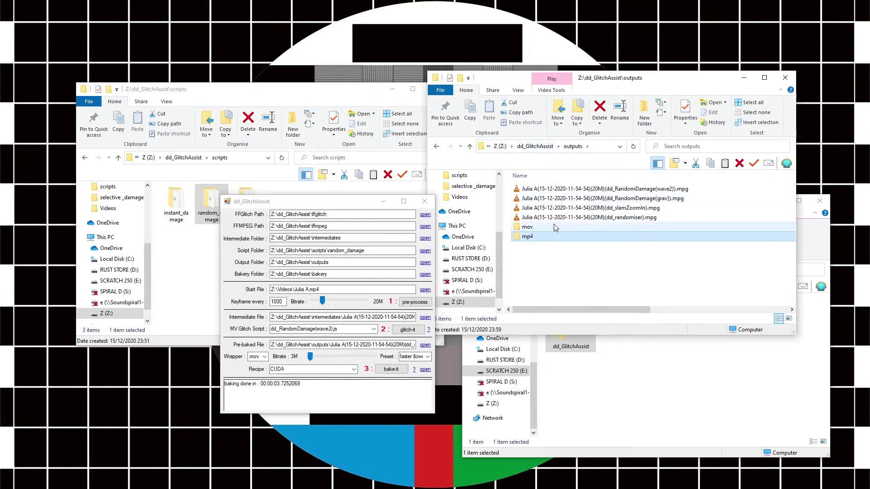
double_click(527, 227)
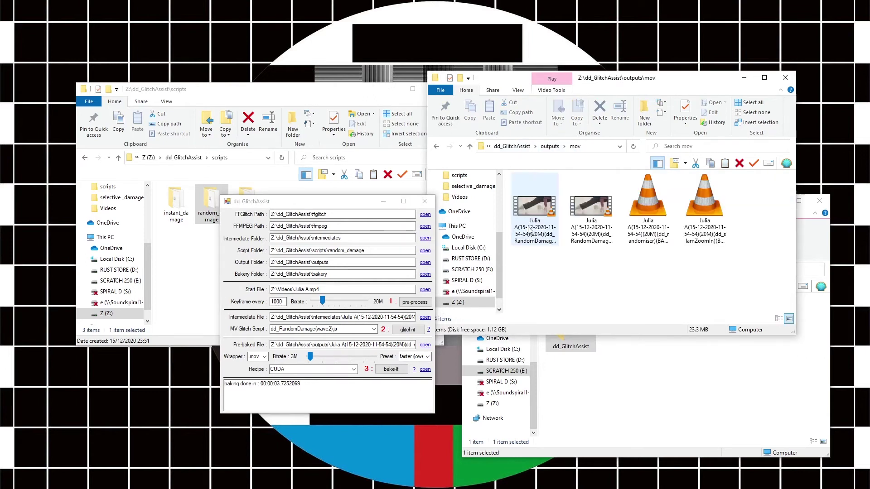
double_click(649, 218)
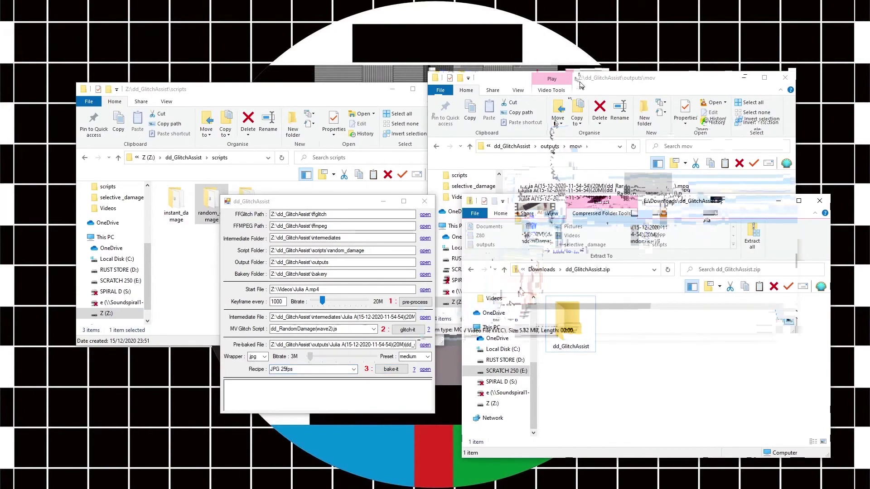
Load the RandomDamage(wave2) mpg as the pre-baked file, bake it, and check the outputs\jpg frames.
click(550, 144)
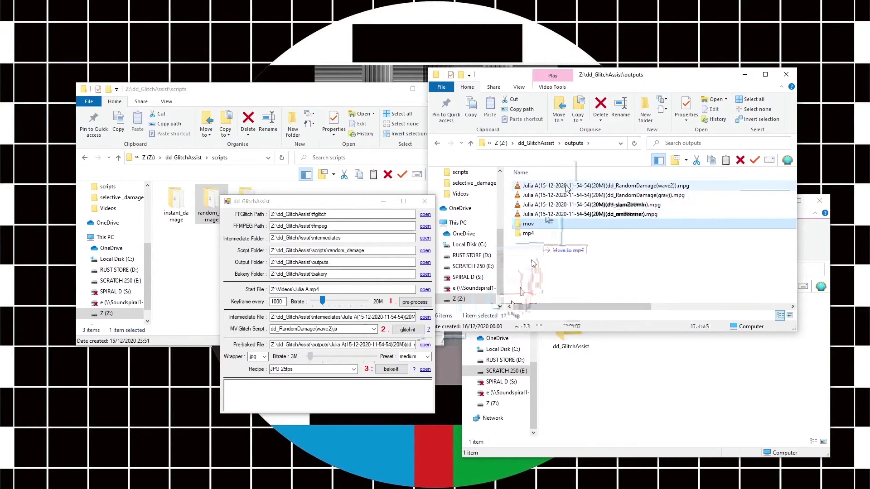
drag(563, 189, 459, 343)
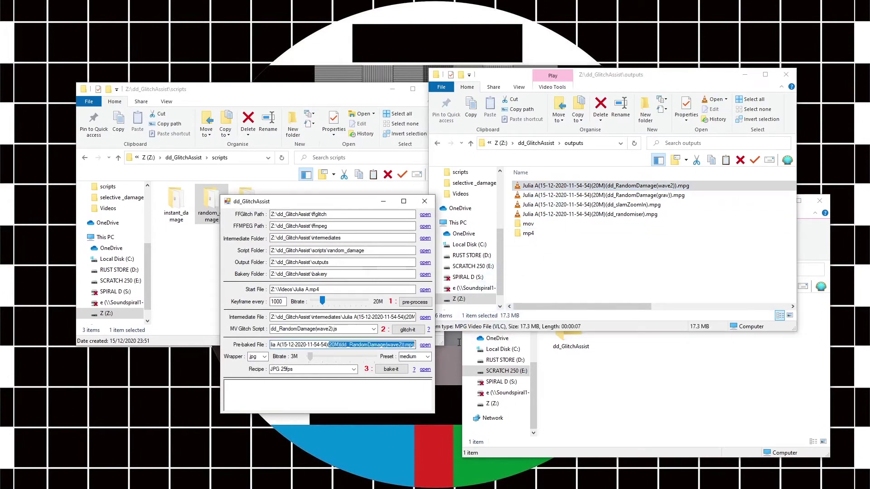
click(372, 345)
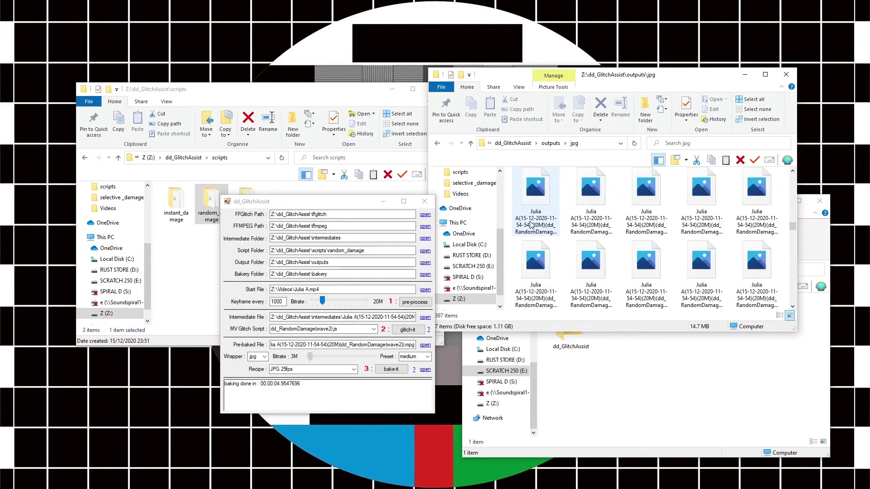
click(656, 260)
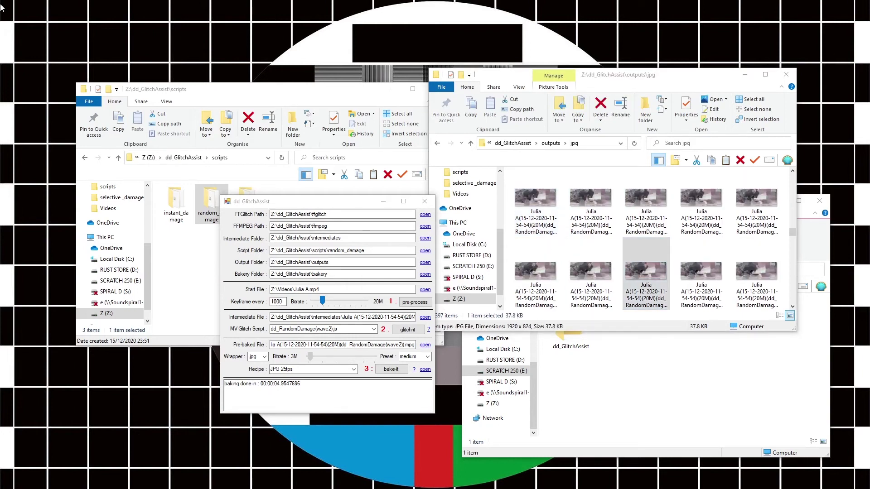
key(Return)
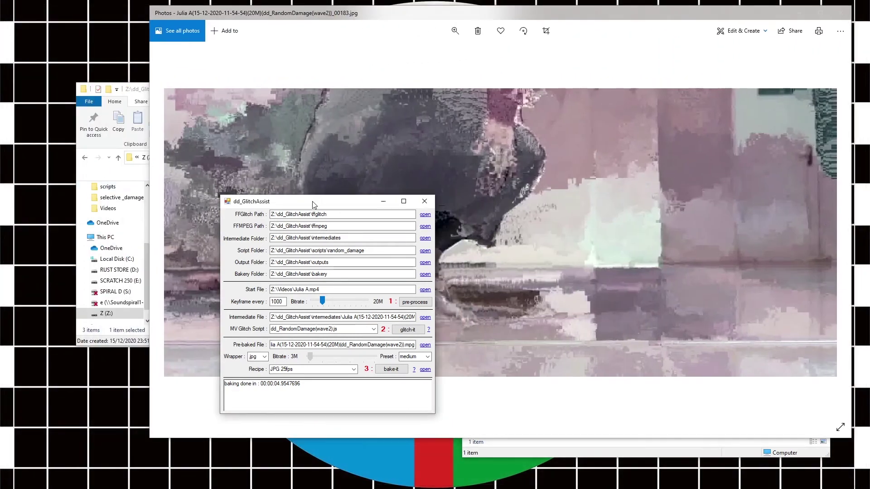
drag(312, 201, 316, 237)
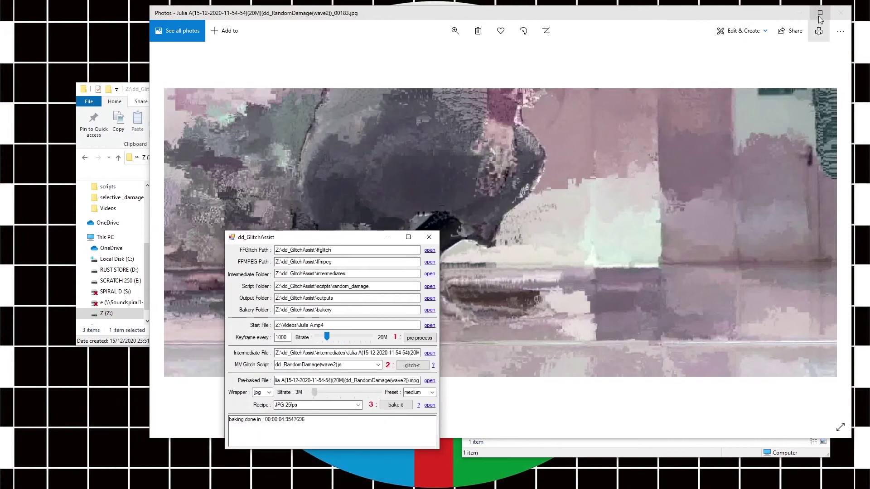
click(841, 14)
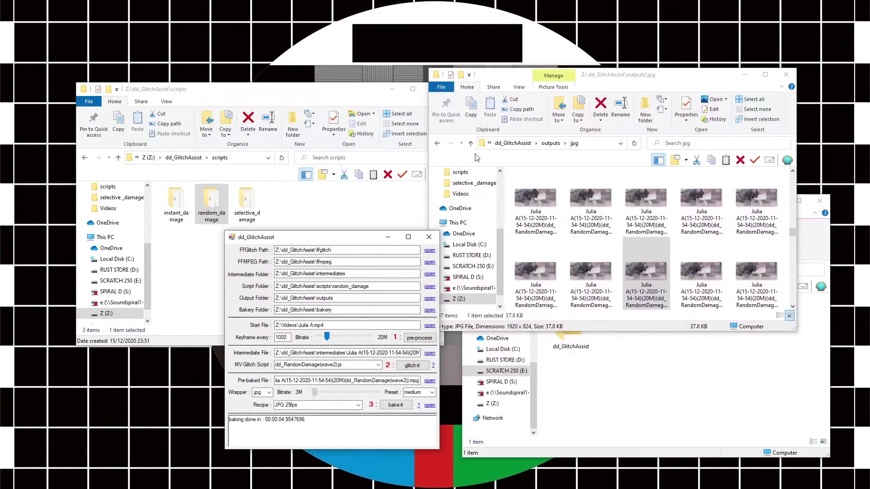